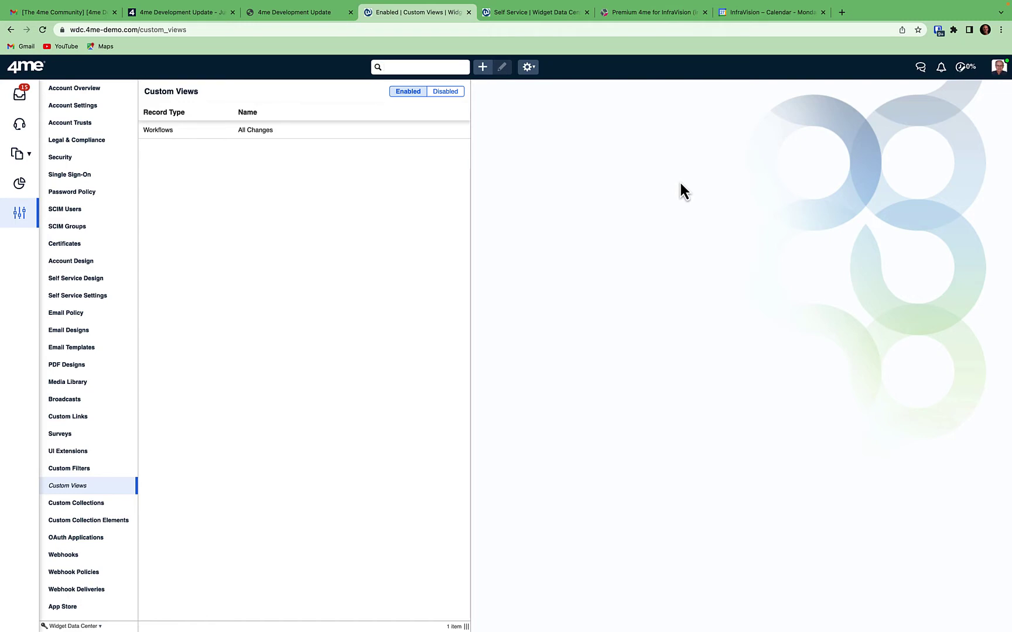
Open the All Changes workflow view for editing and start a new custom view.
left_click(184, 133)
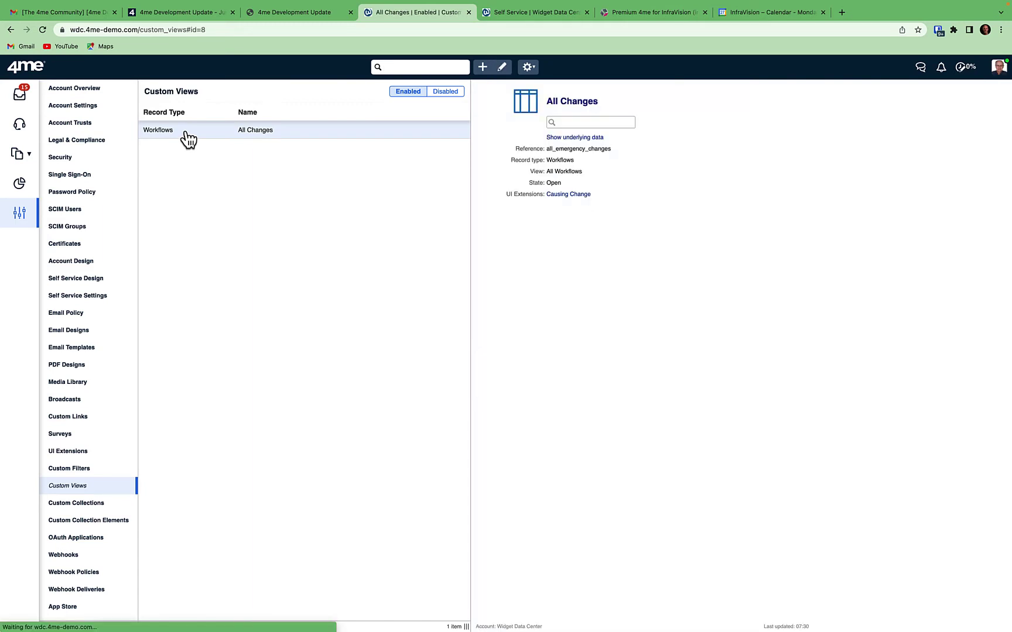
left_click(504, 67)
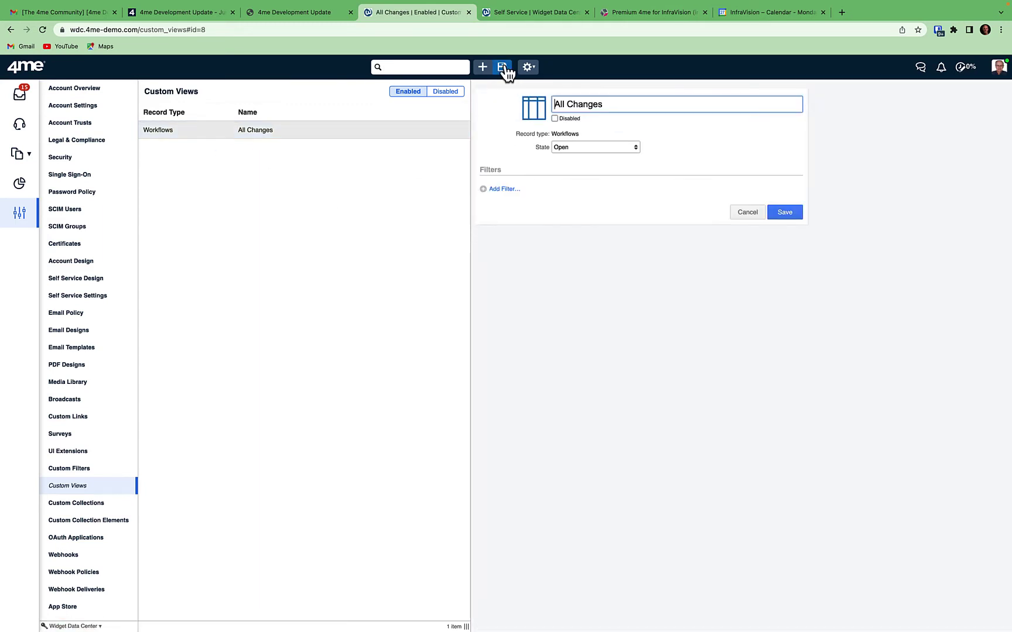
left_click(321, 36)
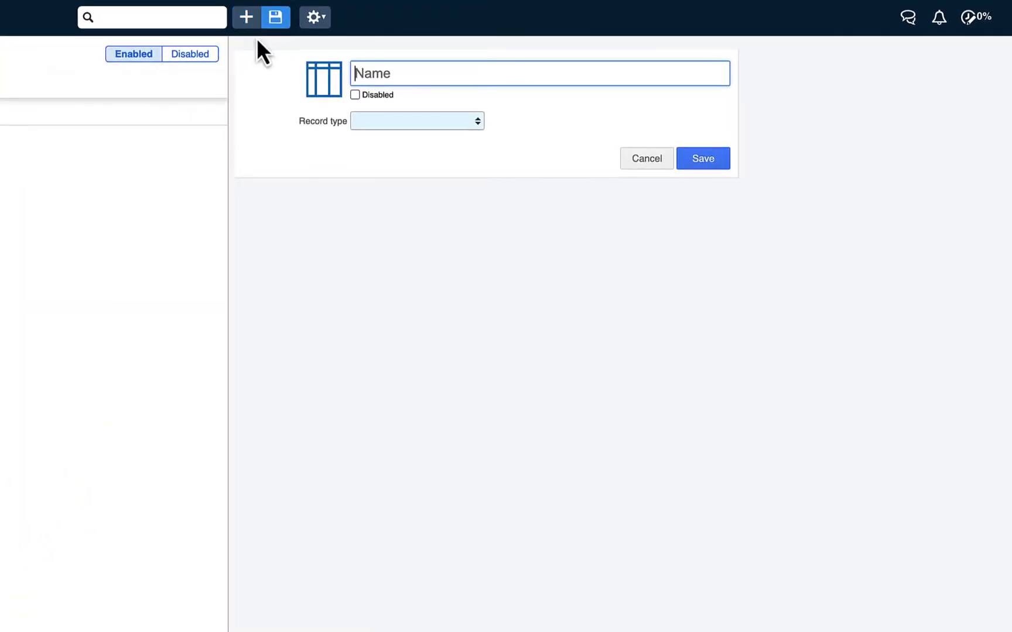
Make the new view cover Workflows, leave the state filter blank, and add a filter.
left_click(381, 124)
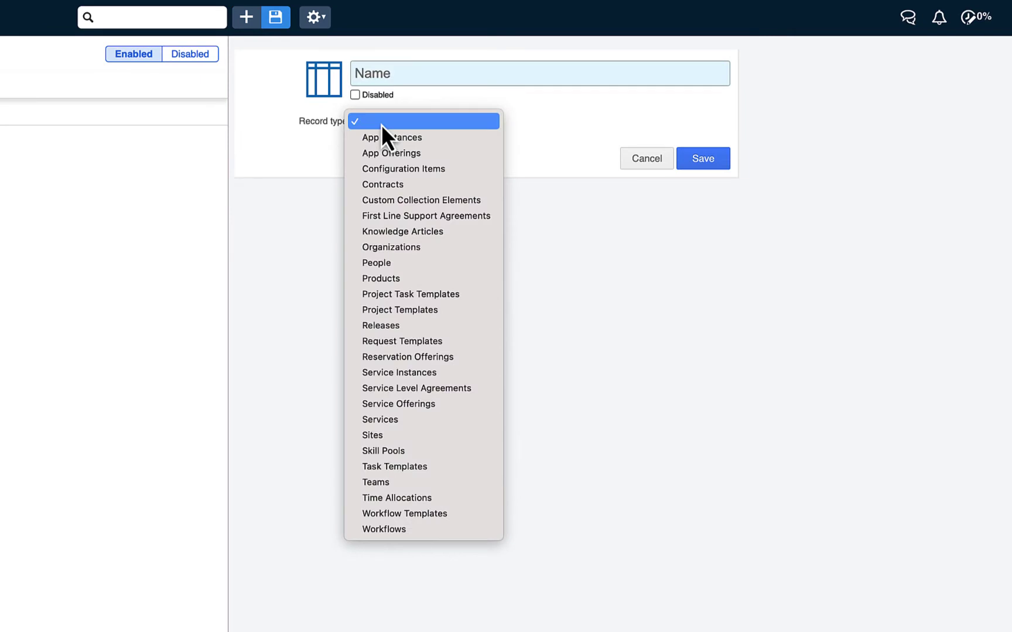
left_click(388, 530)
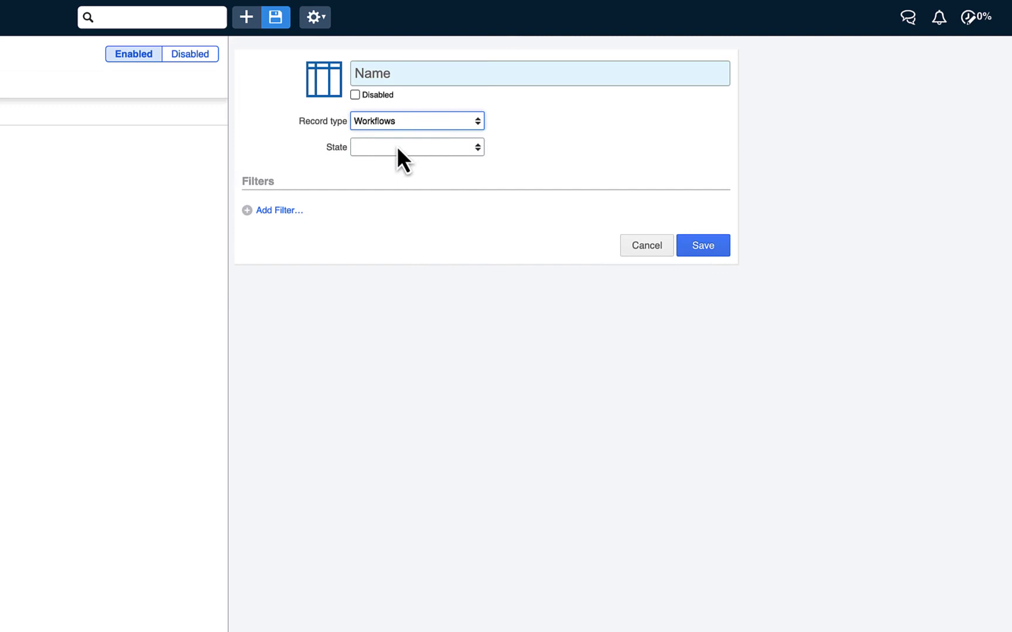
left_click(398, 150)
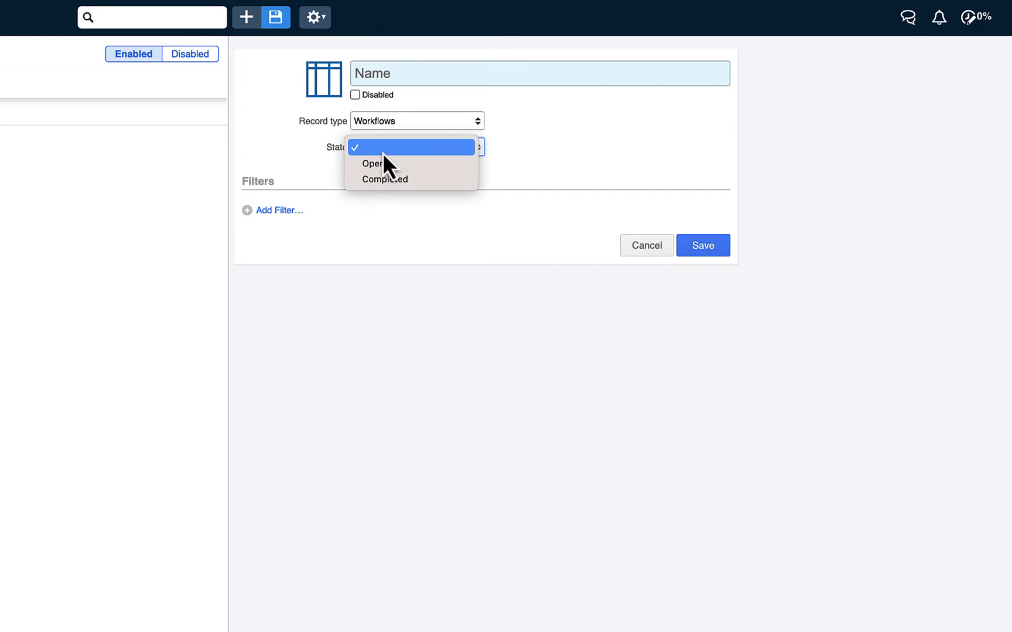
left_click(382, 151)
left_click(278, 212)
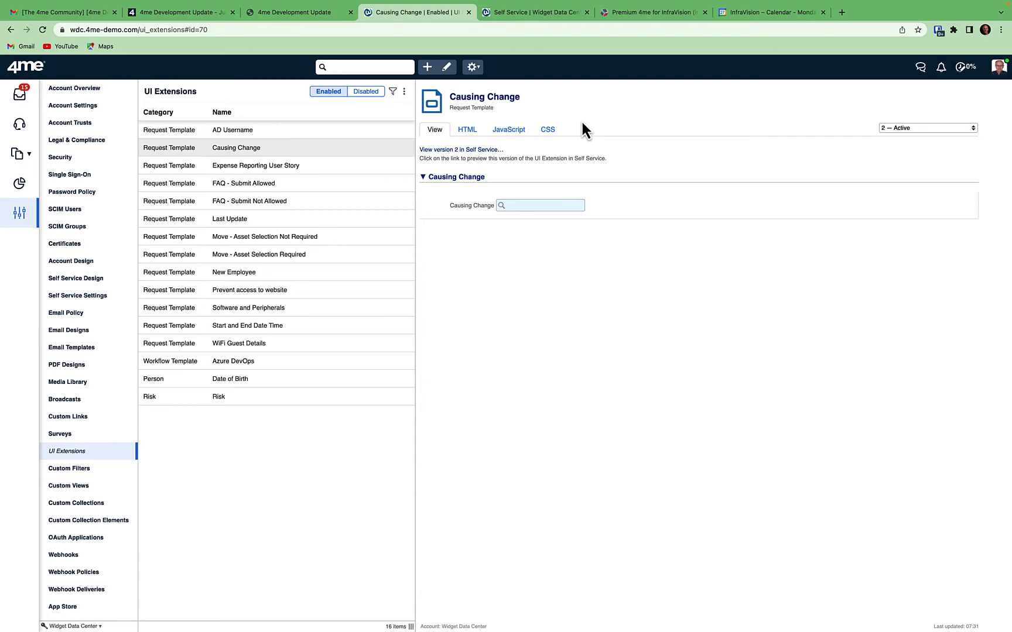
Make the Causing Change snippet a custom-suggest field using the All Changes custom view.
left_click(446, 67)
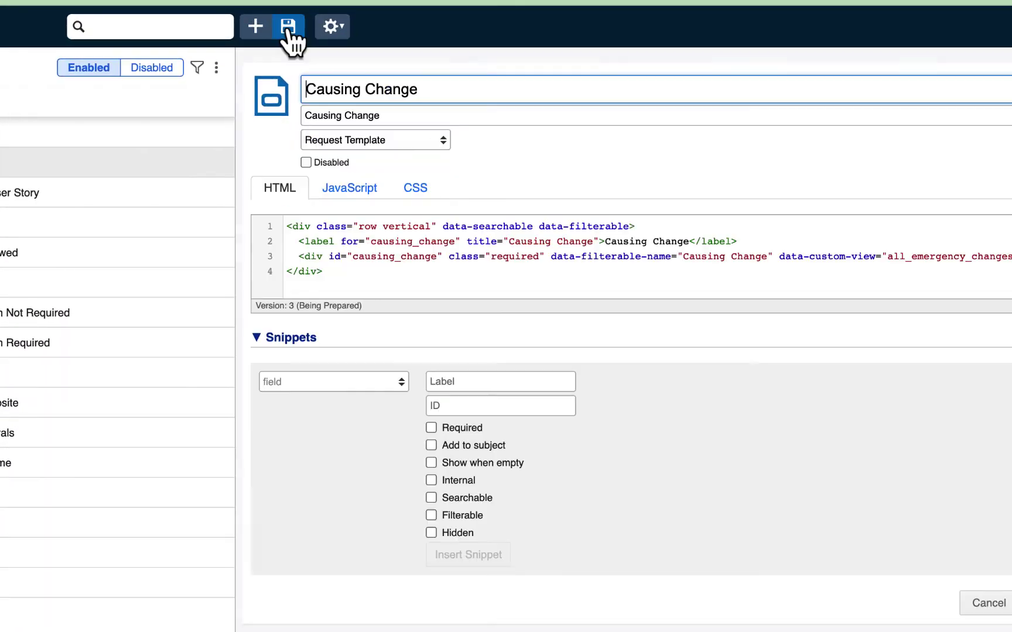
left_click(346, 380)
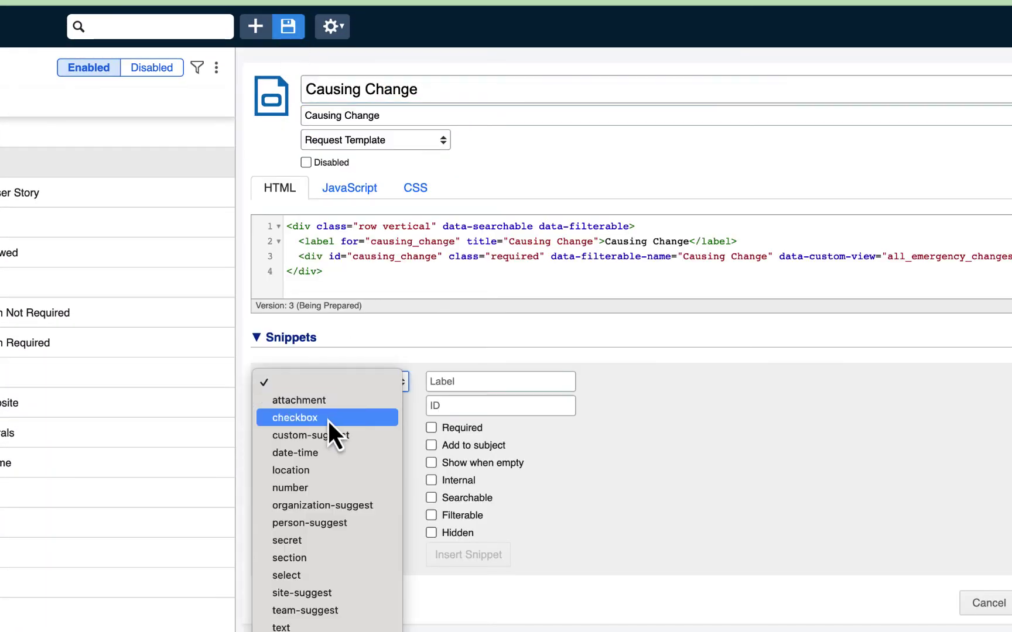
left_click(323, 436)
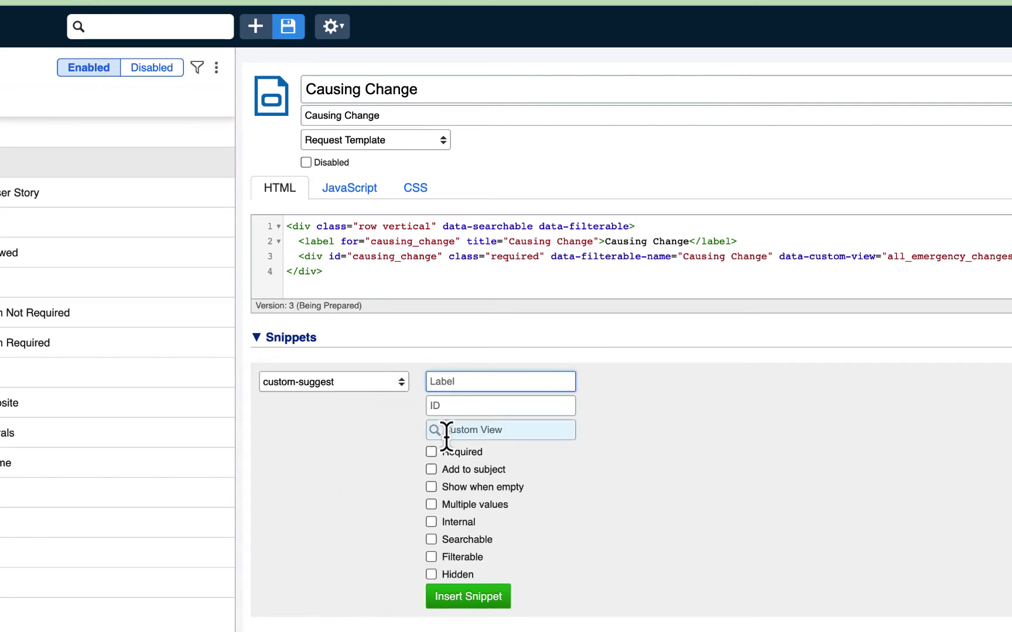
left_click(462, 433)
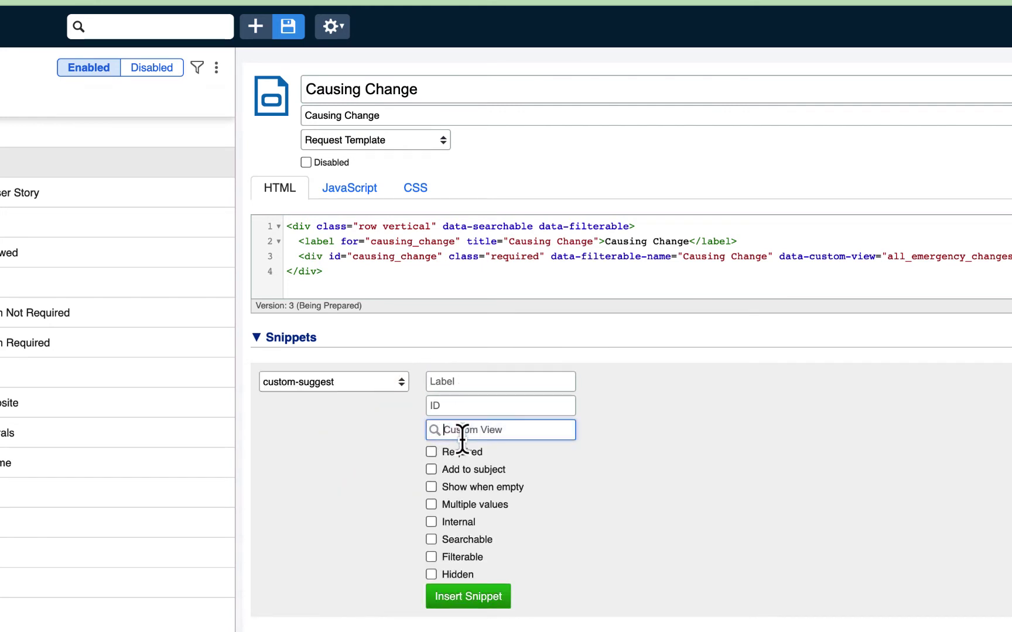
type("all")
left_click(488, 466)
Mark the field as Required, Internal, Searchable and Filterable.
left_click(431, 452)
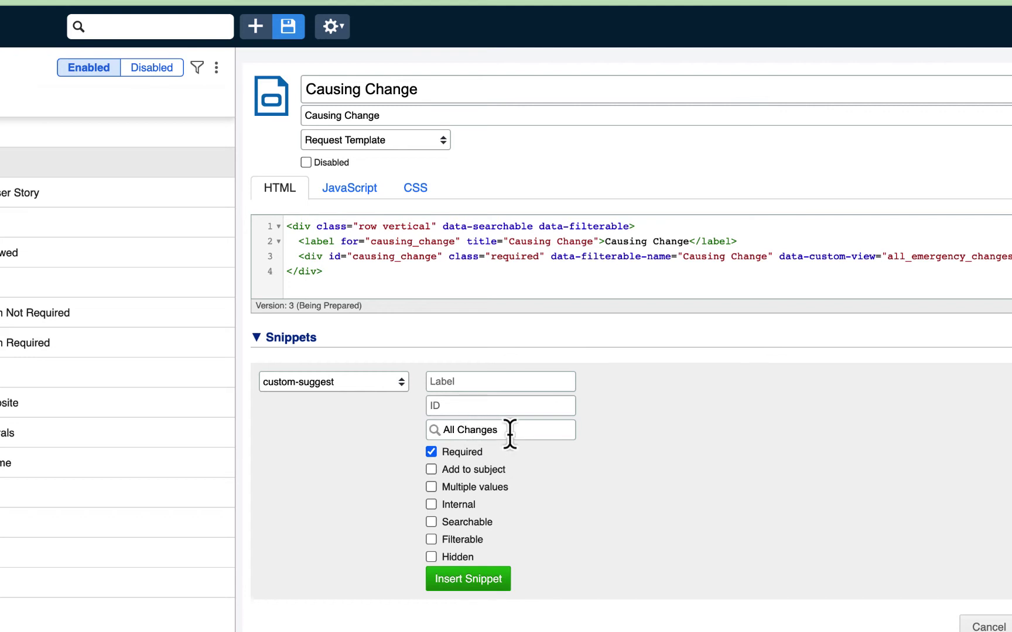
left_click(431, 507)
left_click(432, 523)
left_click(432, 539)
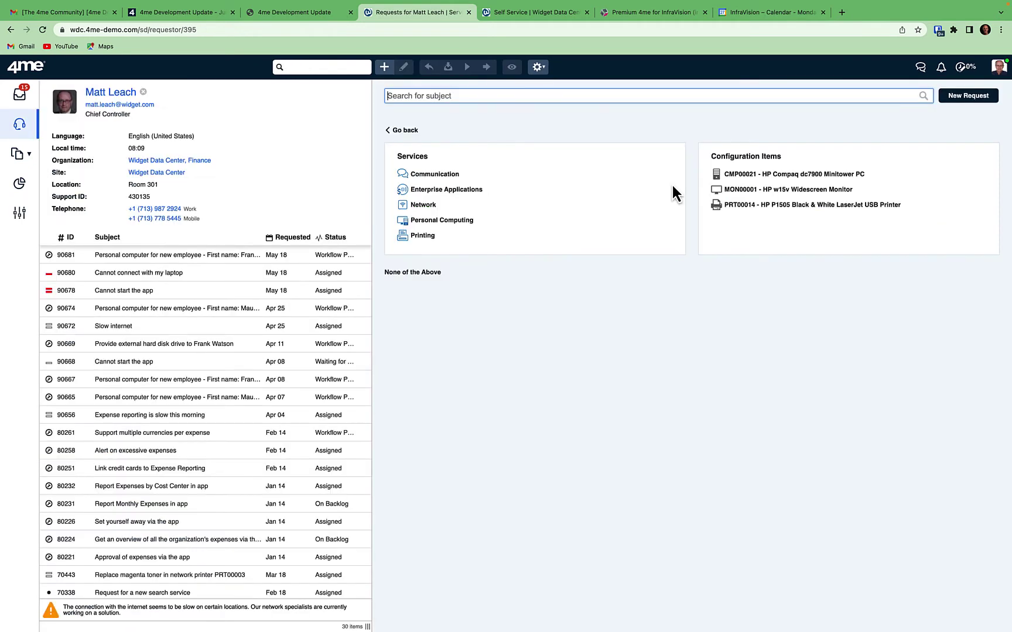
Start an Expense Reporting Incident Caused by Change request with Causing Change 'Windows server log maintenance'.
left_click(444, 190)
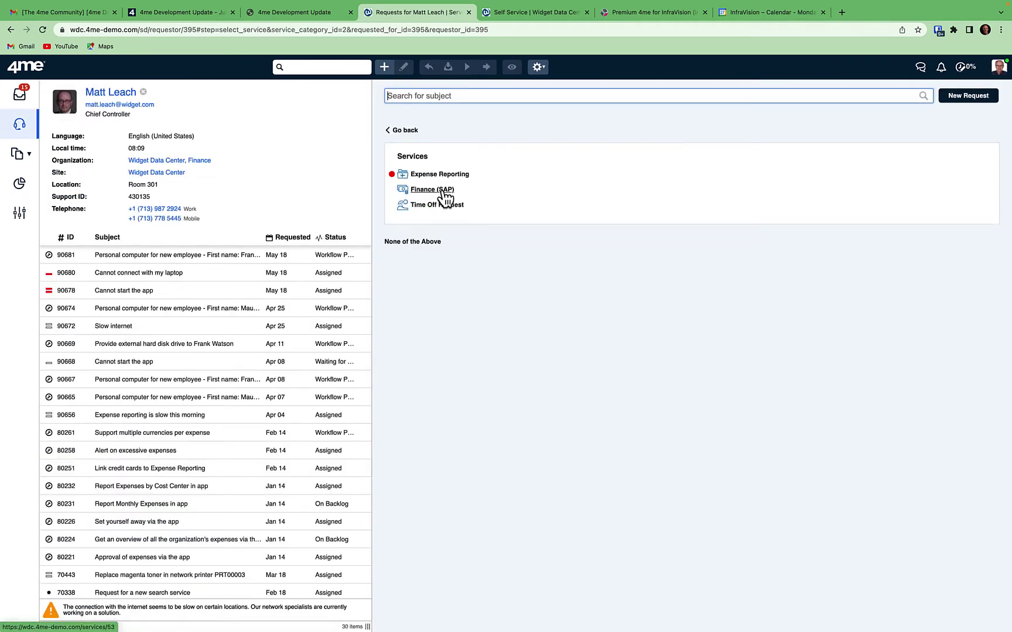
left_click(440, 175)
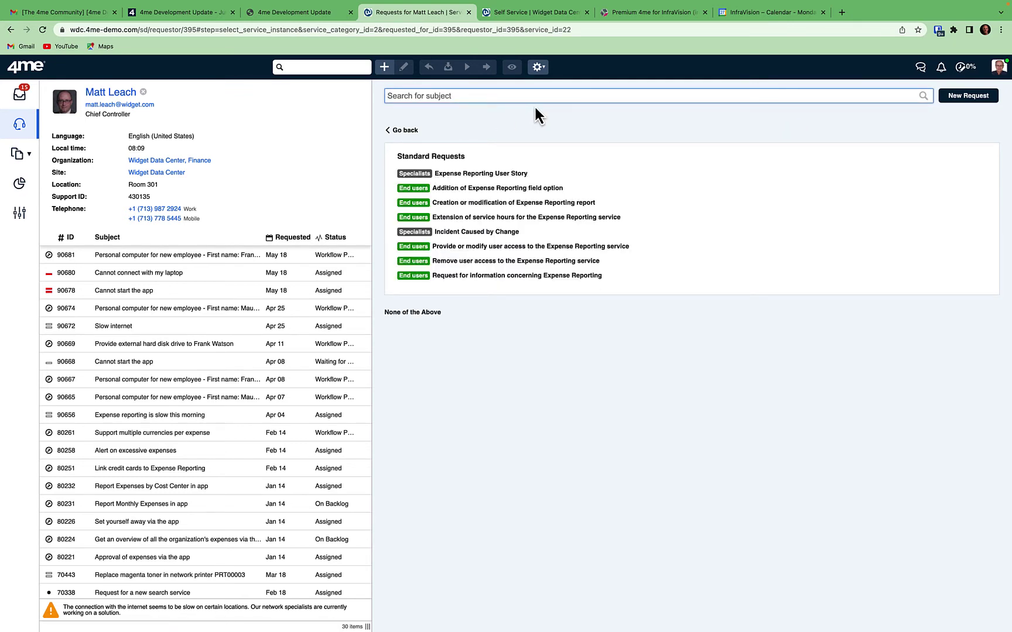
left_click(475, 234)
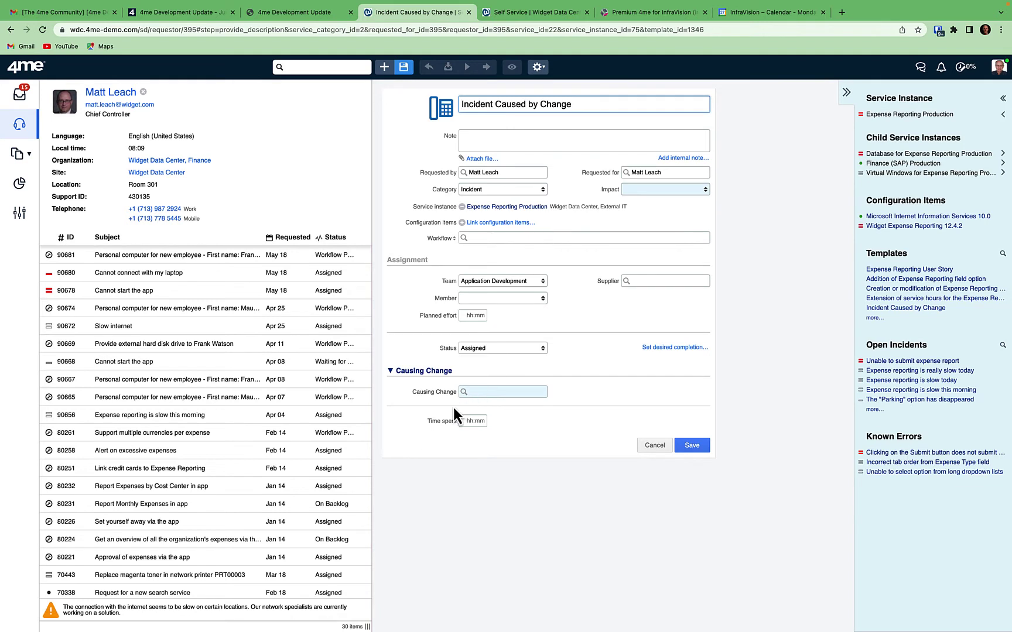
left_click(499, 394)
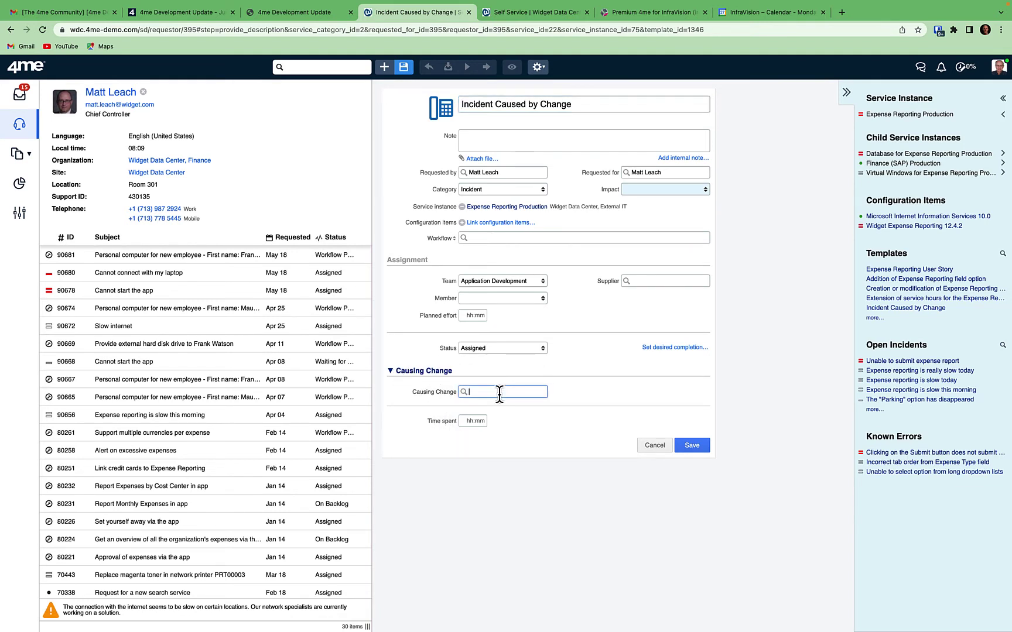
type("s")
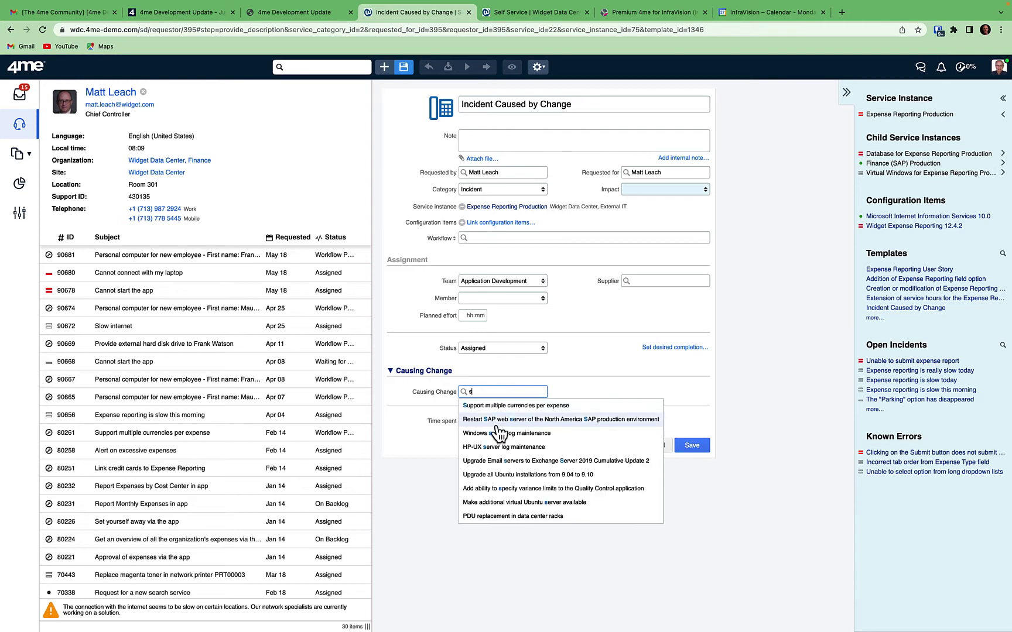
left_click(499, 434)
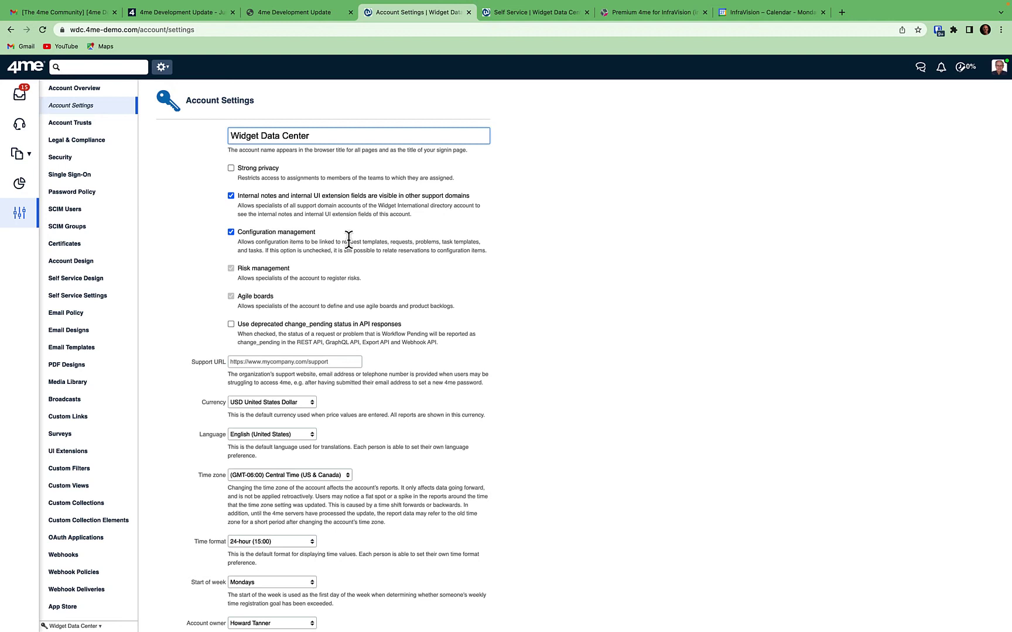
Untick Configuration management in the Widget Data Center account settings.
left_click(232, 233)
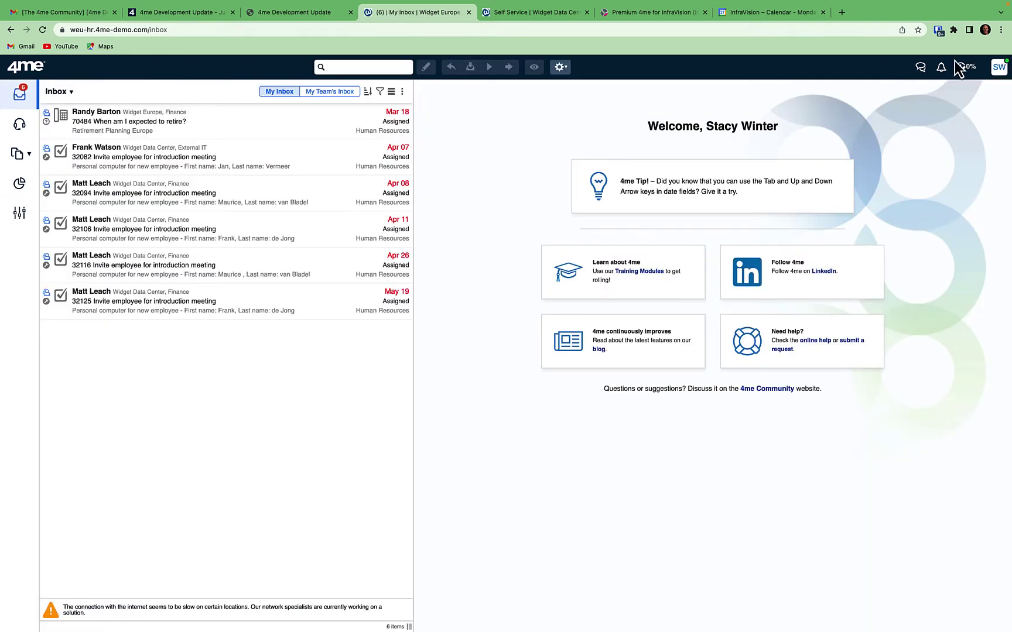
left_click(999, 67)
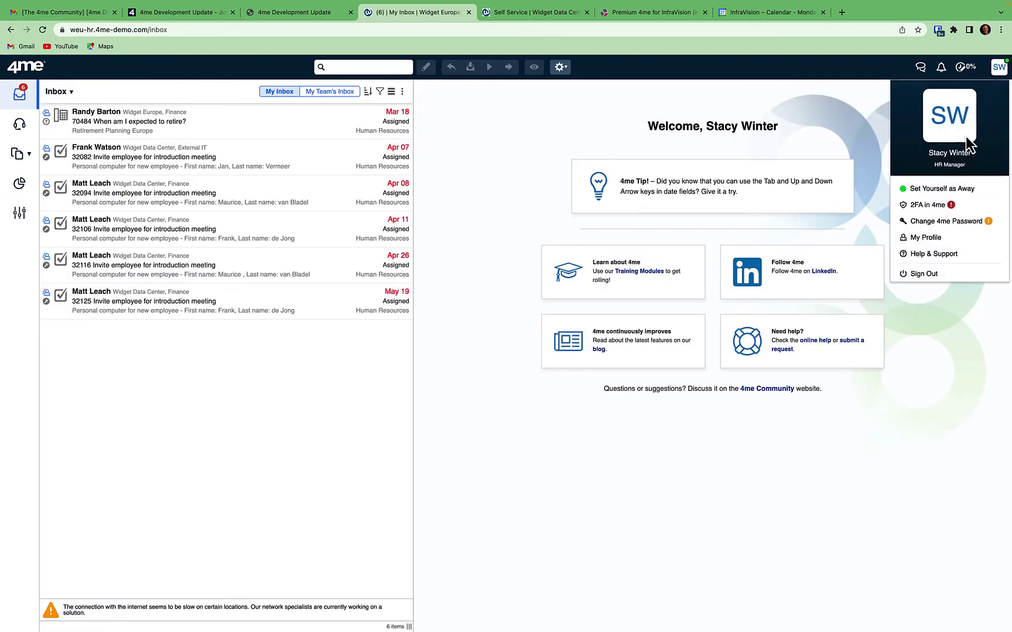
left_click(924, 275)
left_click(500, 125)
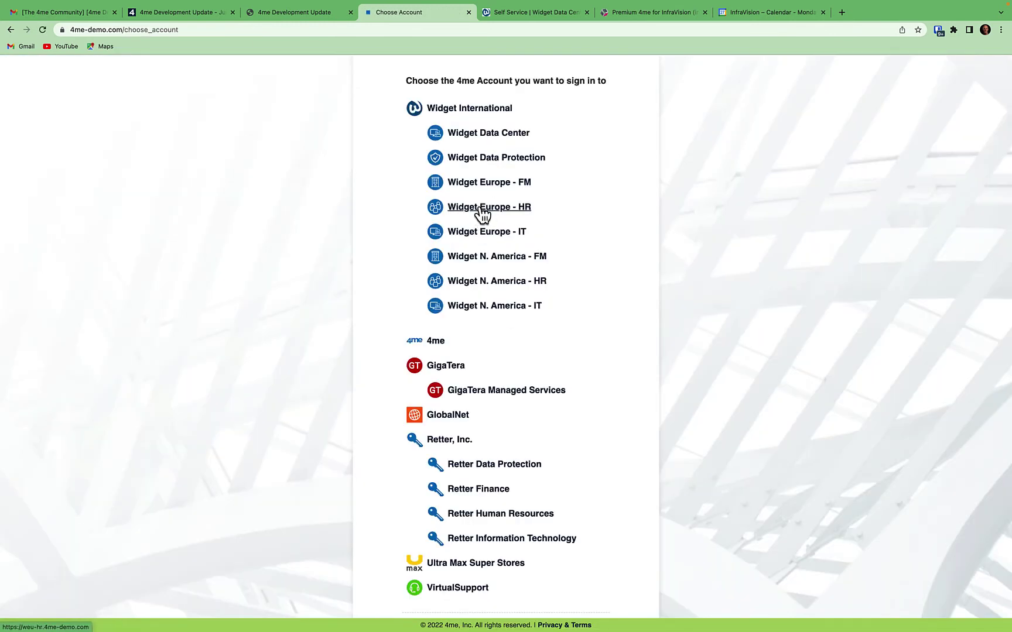
left_click(481, 212)
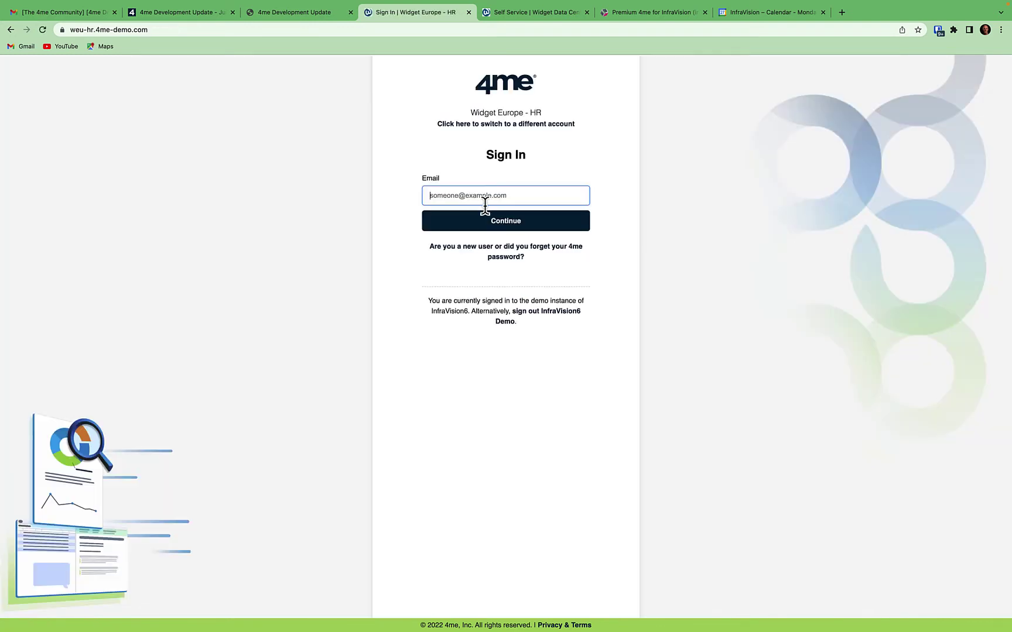
left_click(485, 204)
left_click(485, 252)
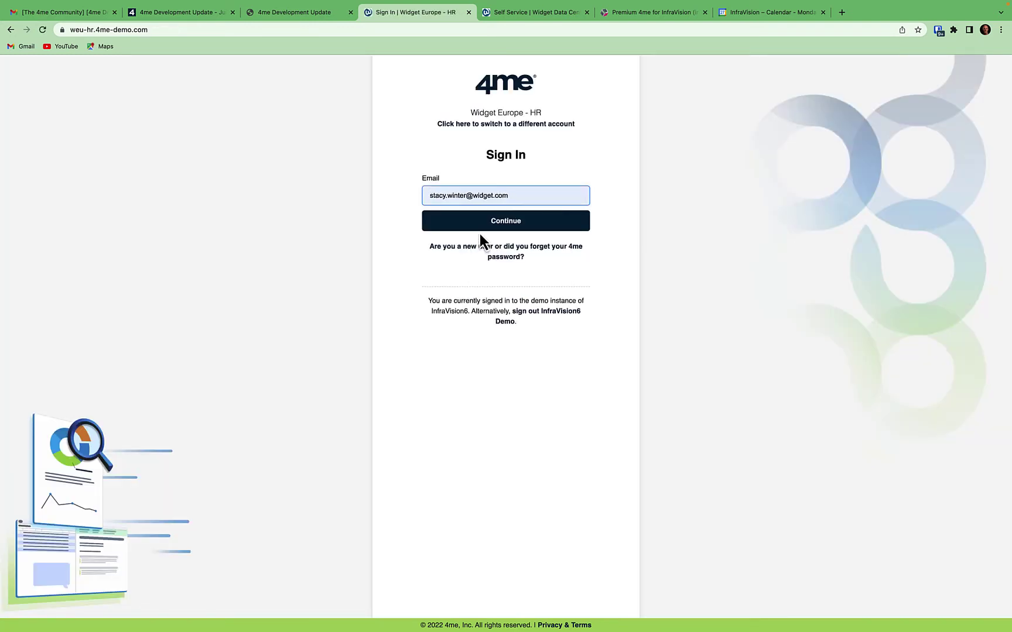
left_click(477, 228)
type("•••")
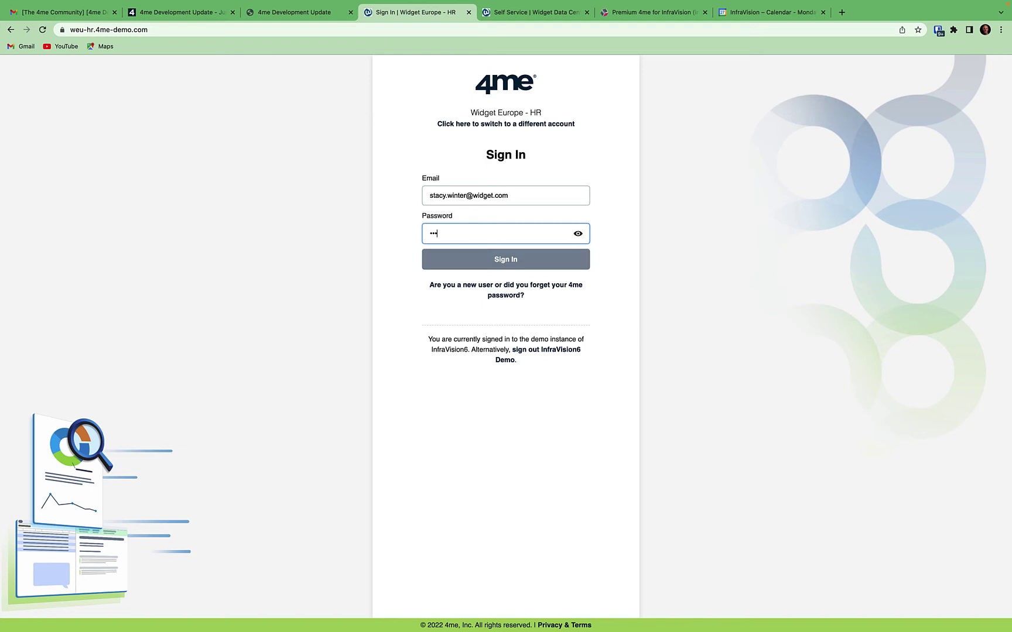
key("Return")
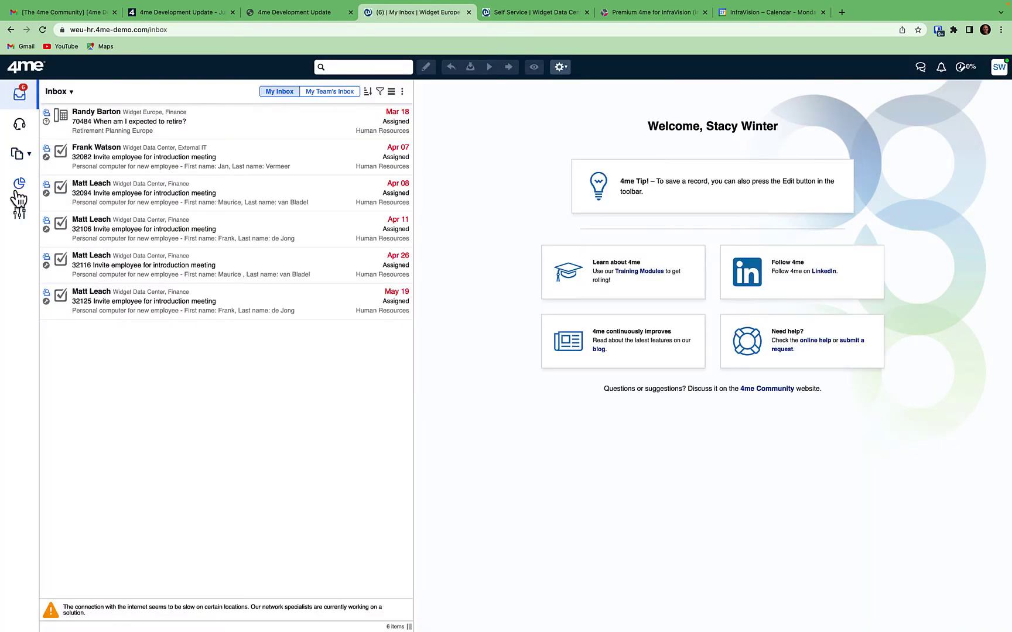
left_click(20, 213)
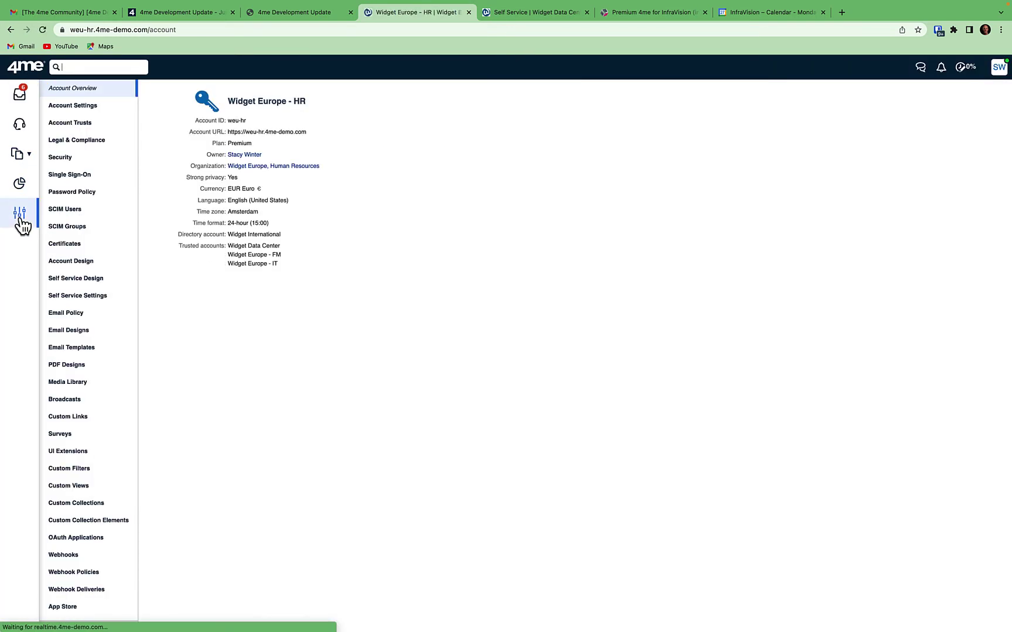
left_click(73, 108)
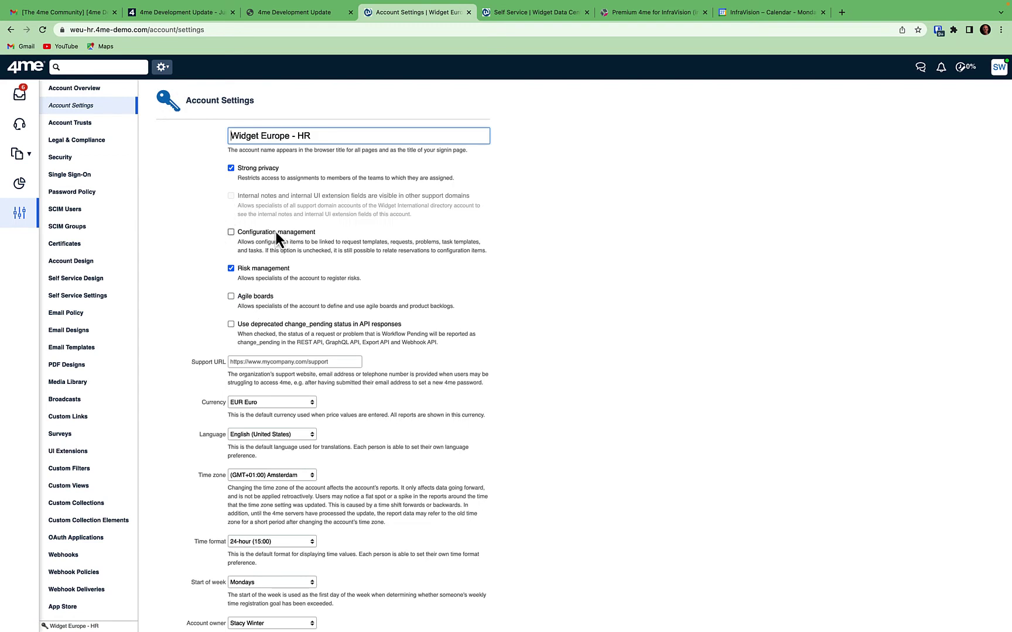
left_click(20, 97)
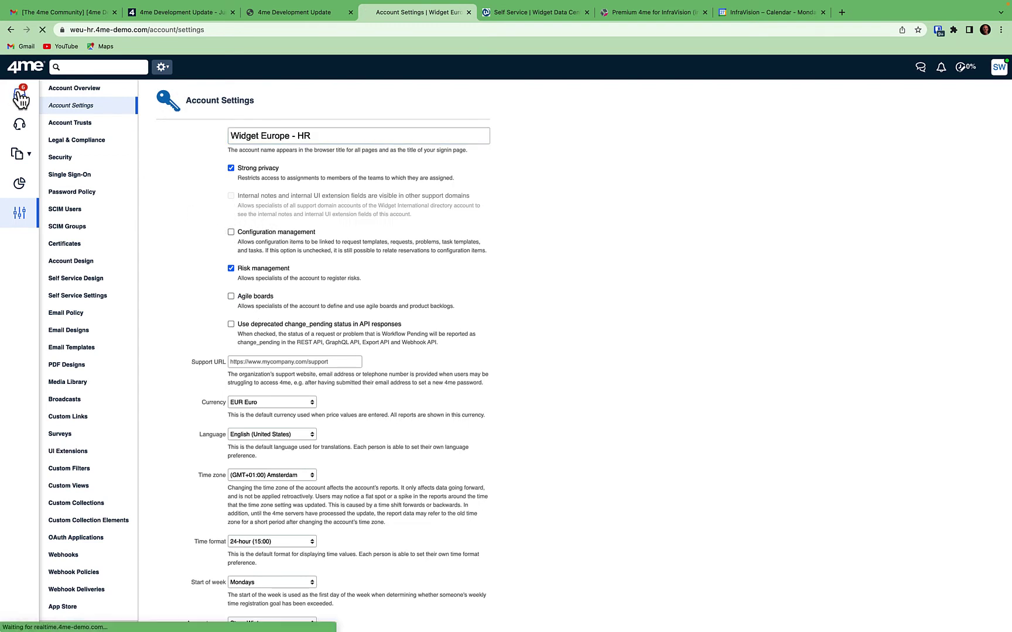
Edit request #70484 and open the Retirement Planning Europe service instance detail view.
left_click(119, 130)
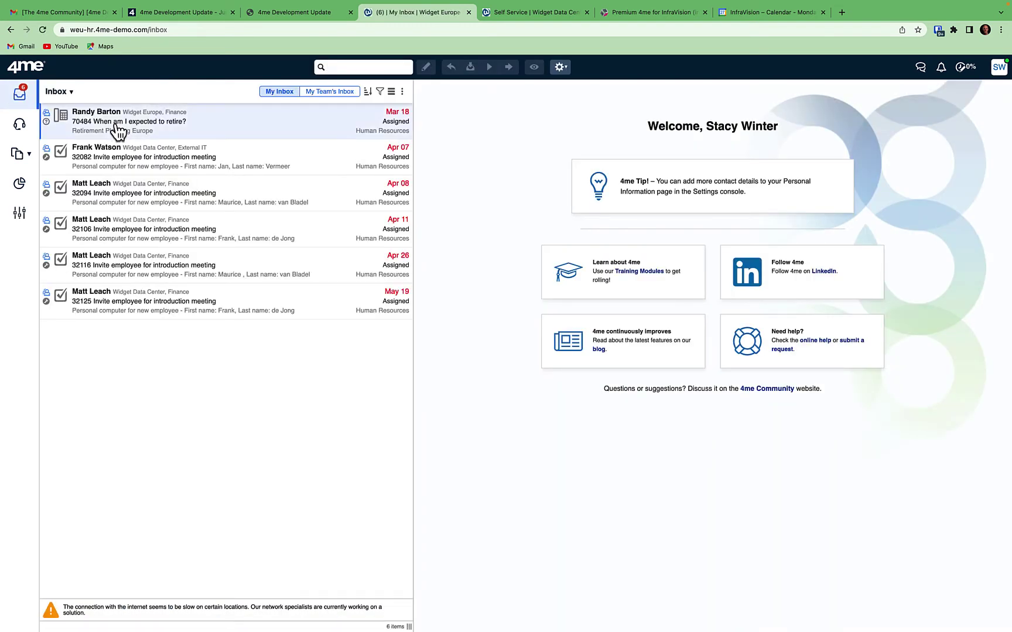
left_click(428, 68)
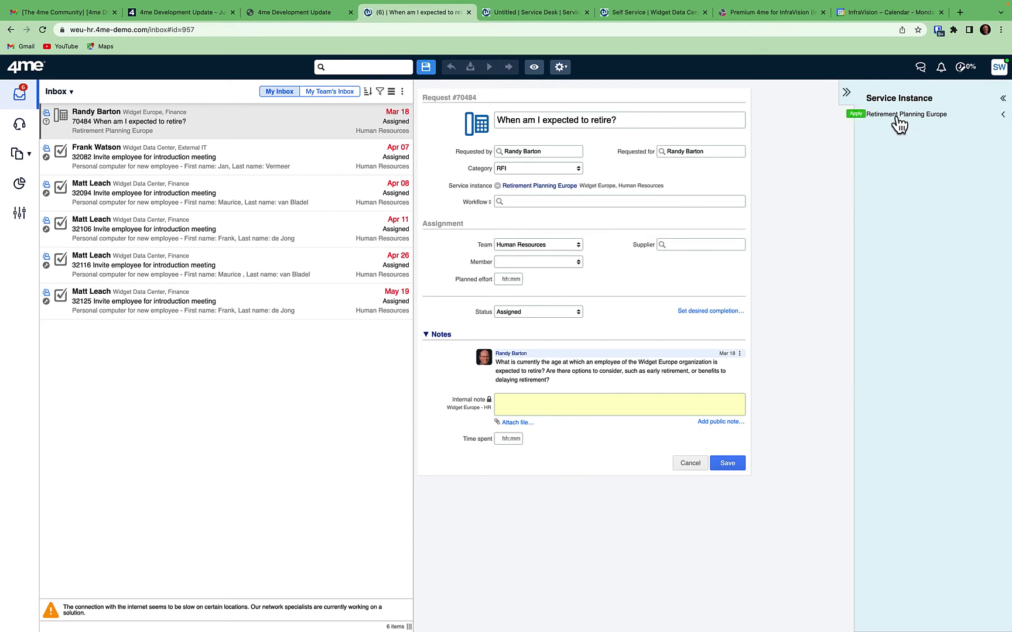
mouse_move(886, 119)
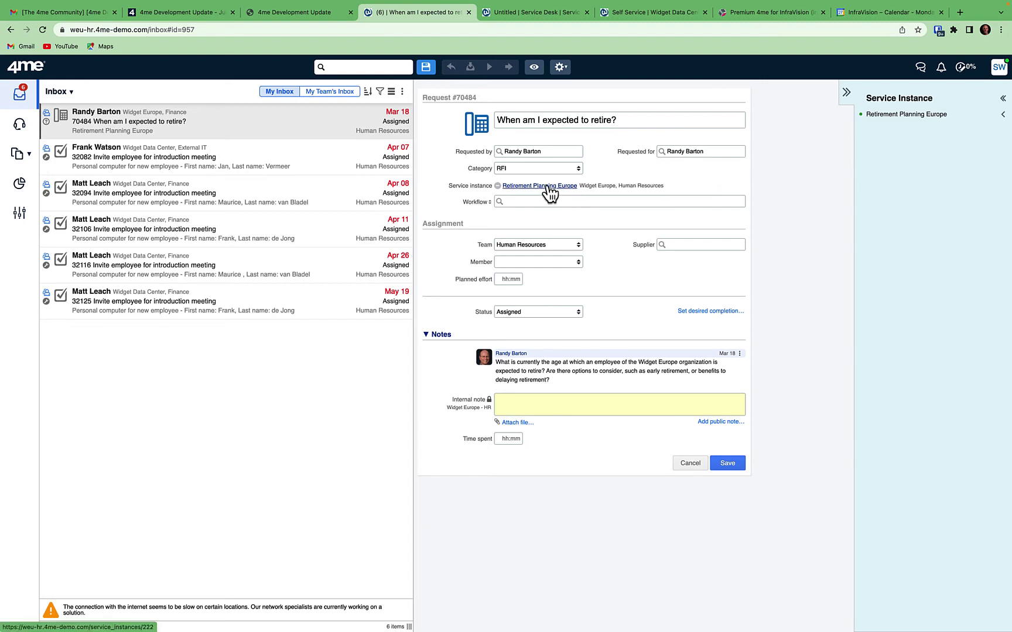
mouse_move(548, 187)
left_click(448, 388)
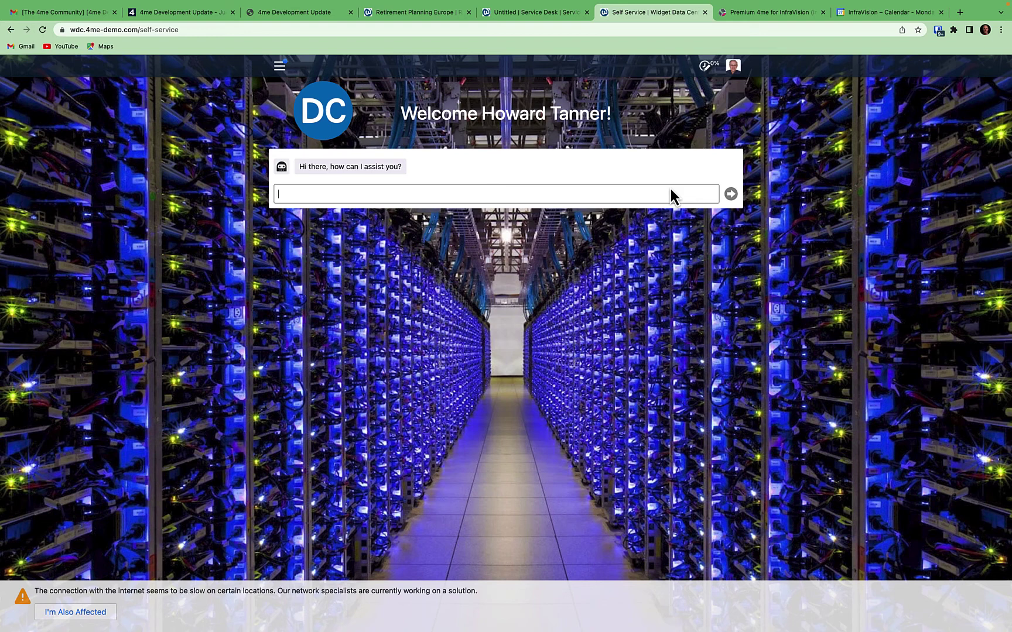
Paste 'printer toner' into the virtual assistant chat and send it.
type("printer toner")
key("Return")
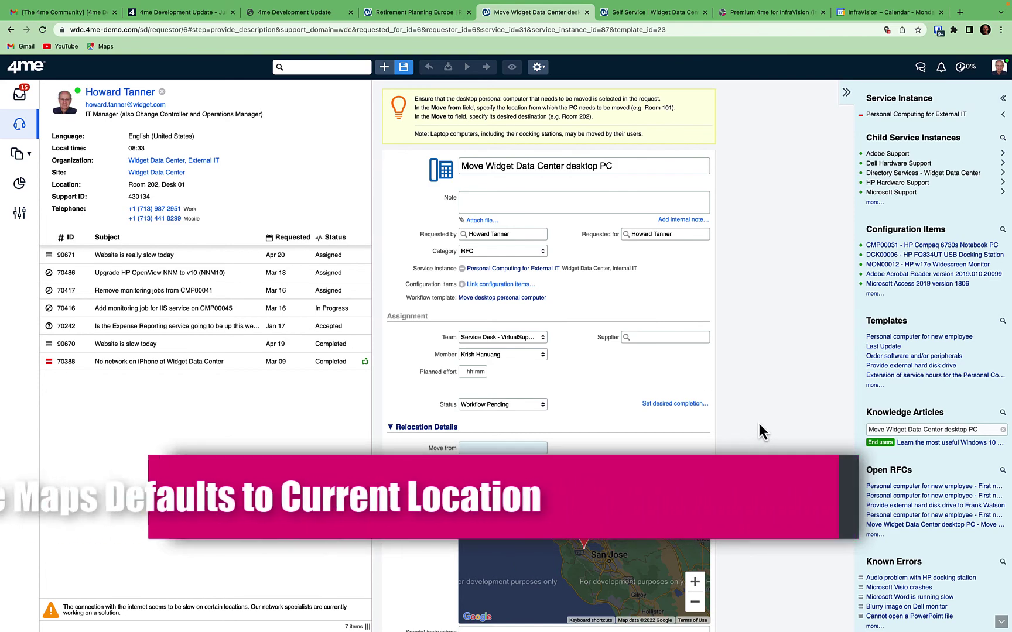
Scroll the Move desktop PC request form down to the location map.
scroll(752, 465, "down", 2)
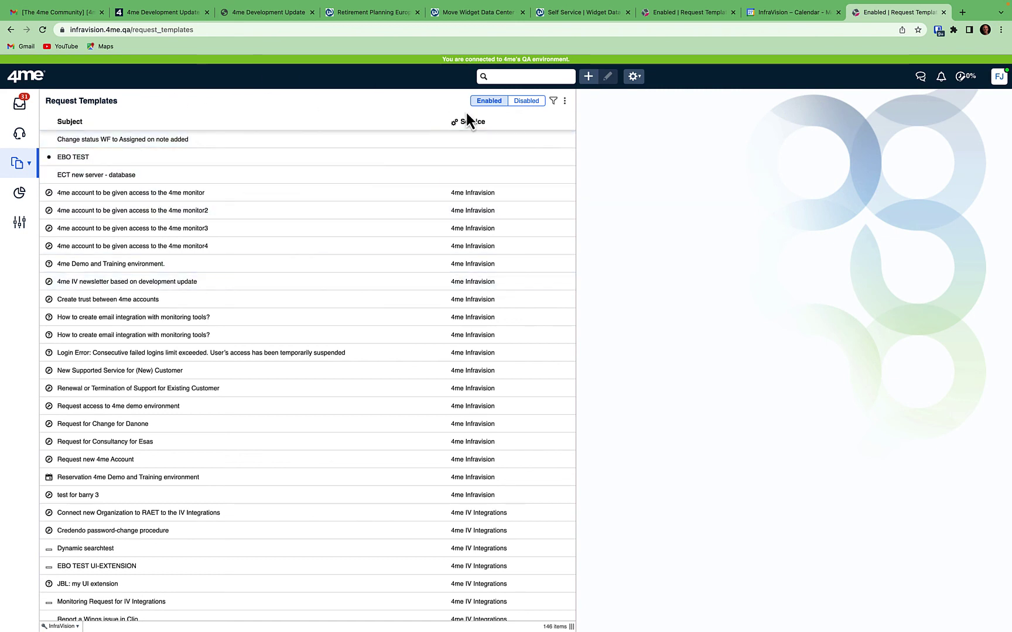
Filter request templates by UI extension 'GDPR - Attachment required when submitting request'.
left_click(553, 102)
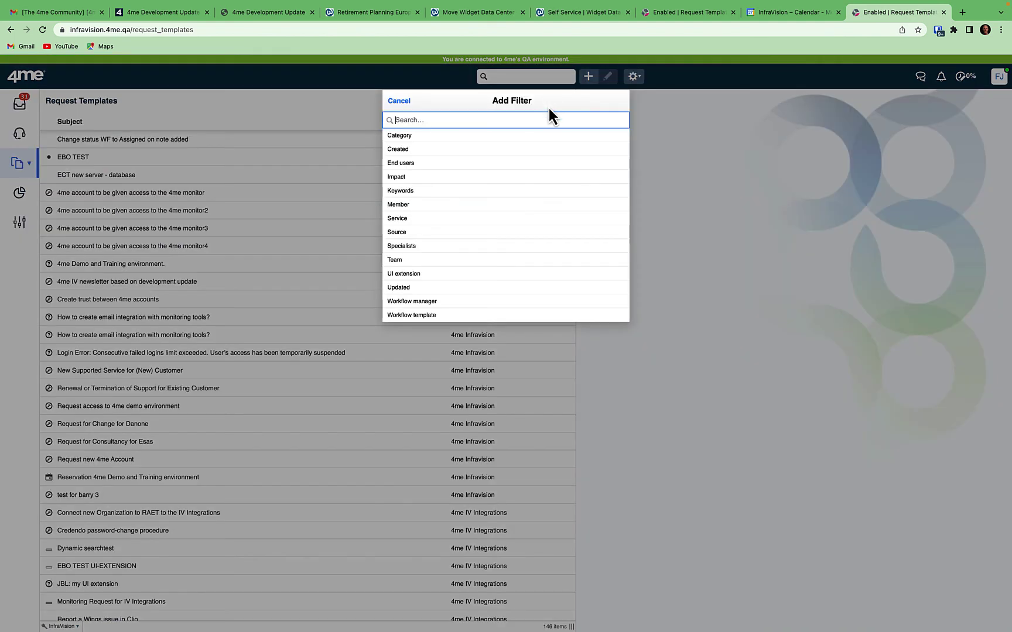
left_click(412, 276)
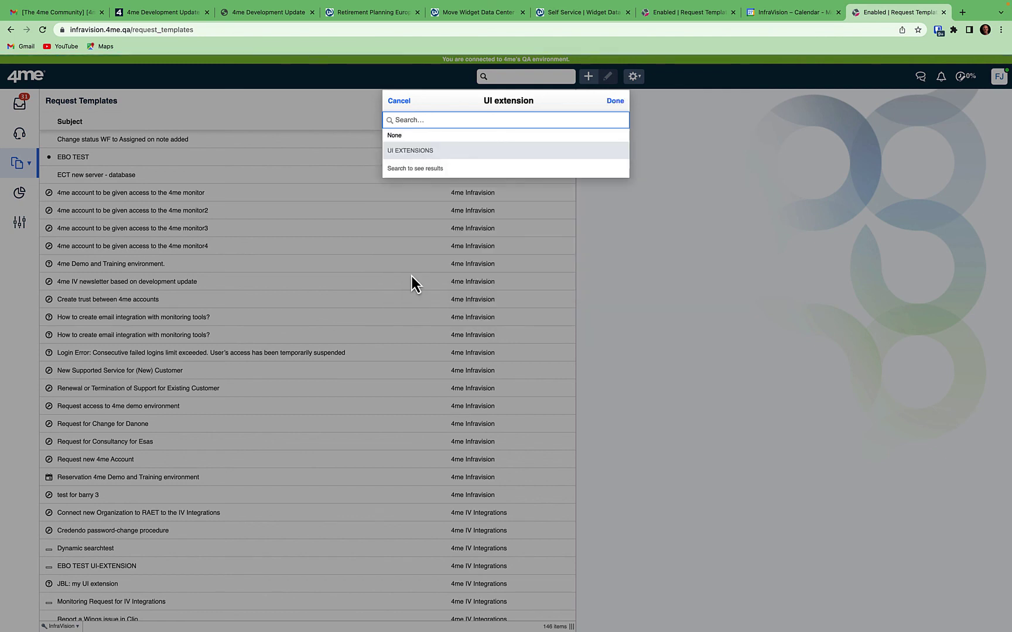
left_click(425, 120)
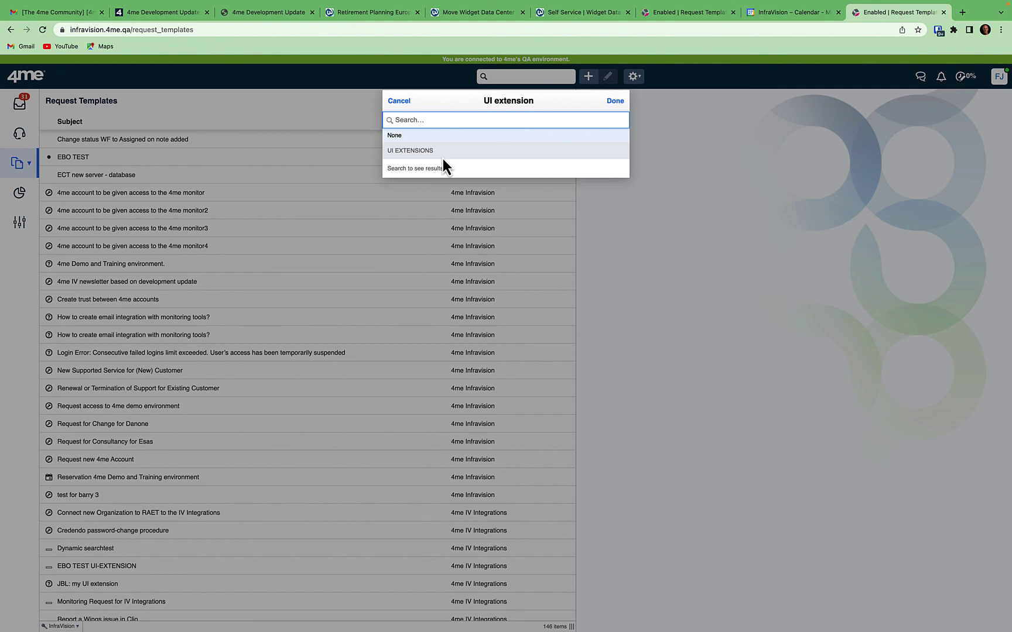
type("g")
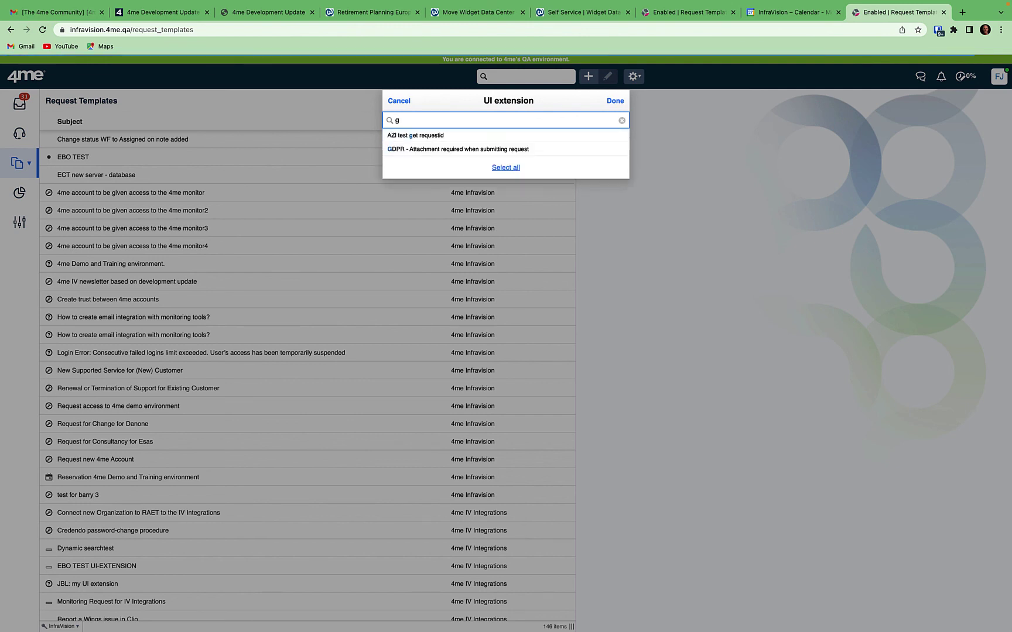
left_click(425, 151)
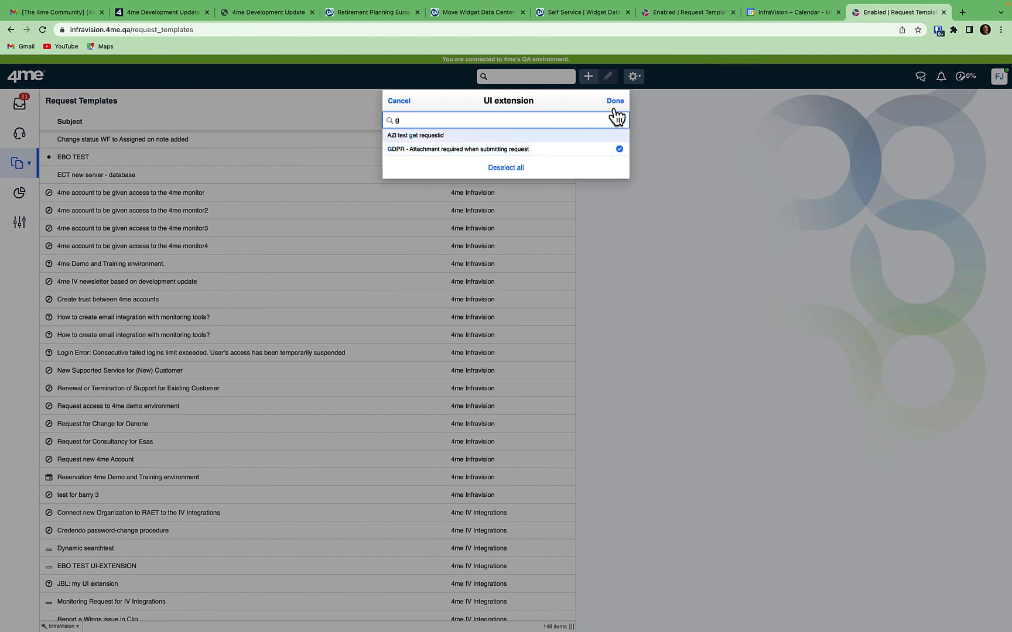
left_click(615, 102)
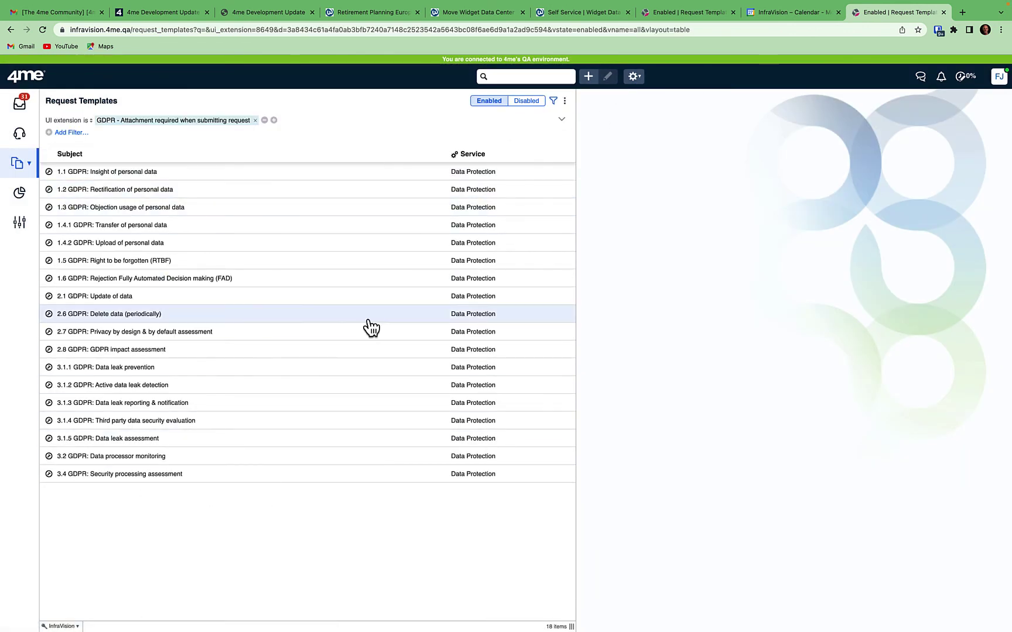